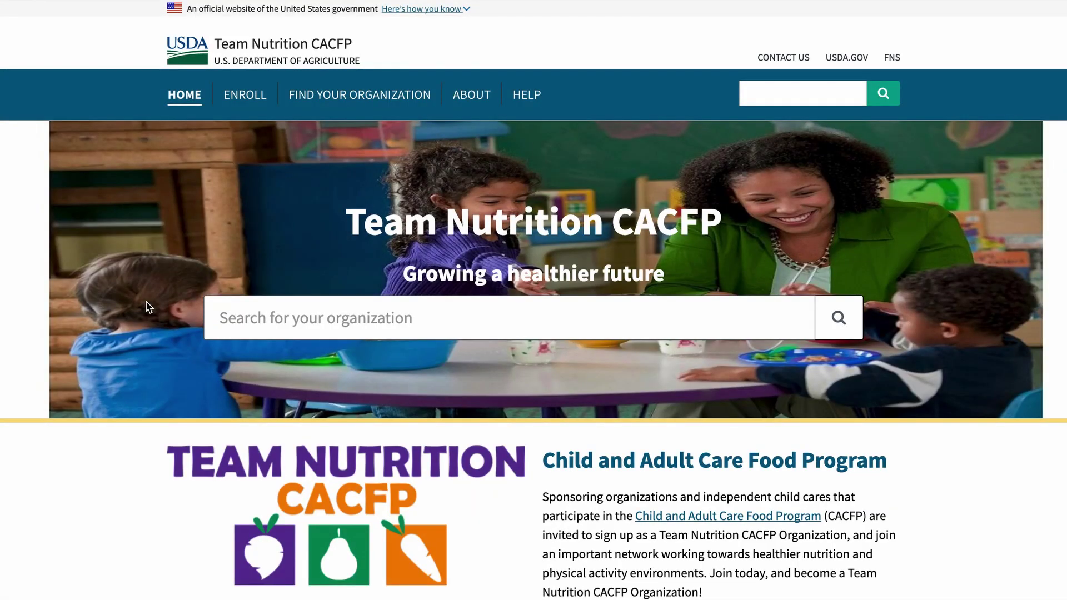
# Step: Browse the home page and the existing-organization search, then open the Add Organization enrollment form
pyautogui.scroll(-5, 148, 307)
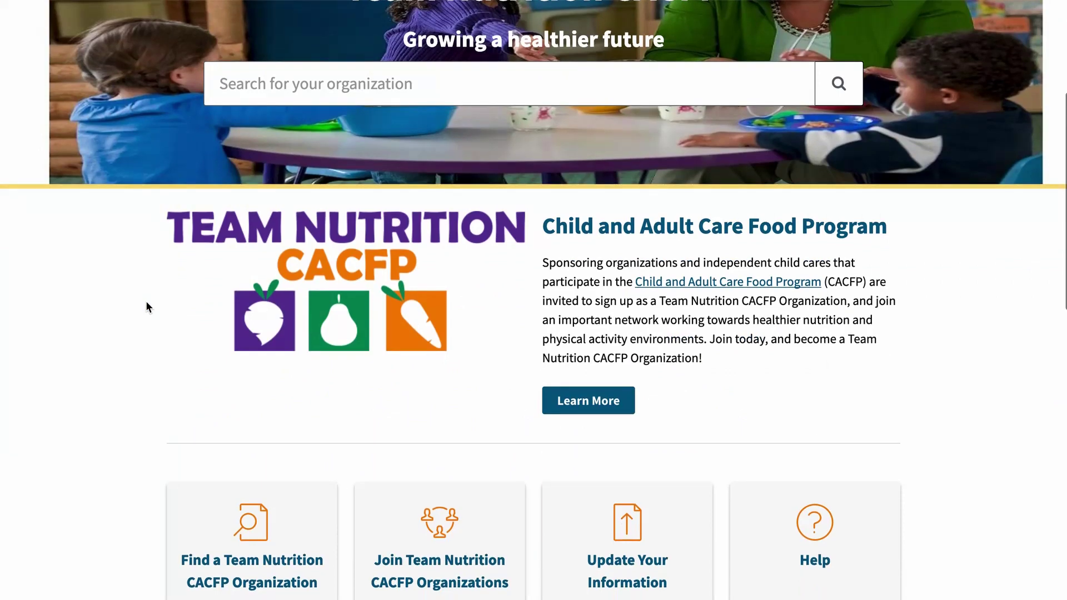
pyautogui.scroll(-10, 147, 295)
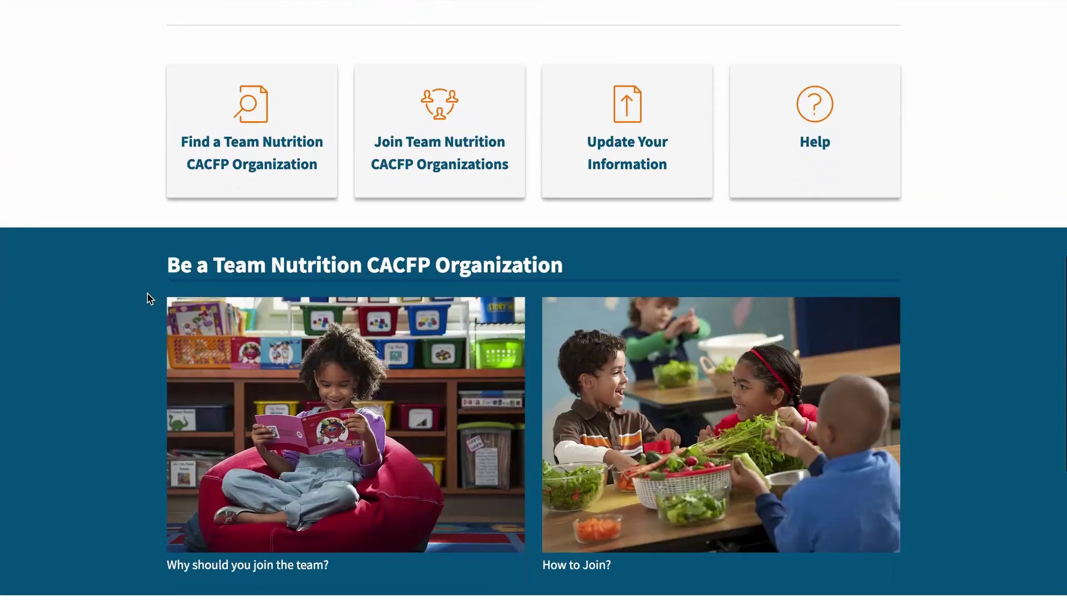
pyautogui.scroll(-3, 149, 299)
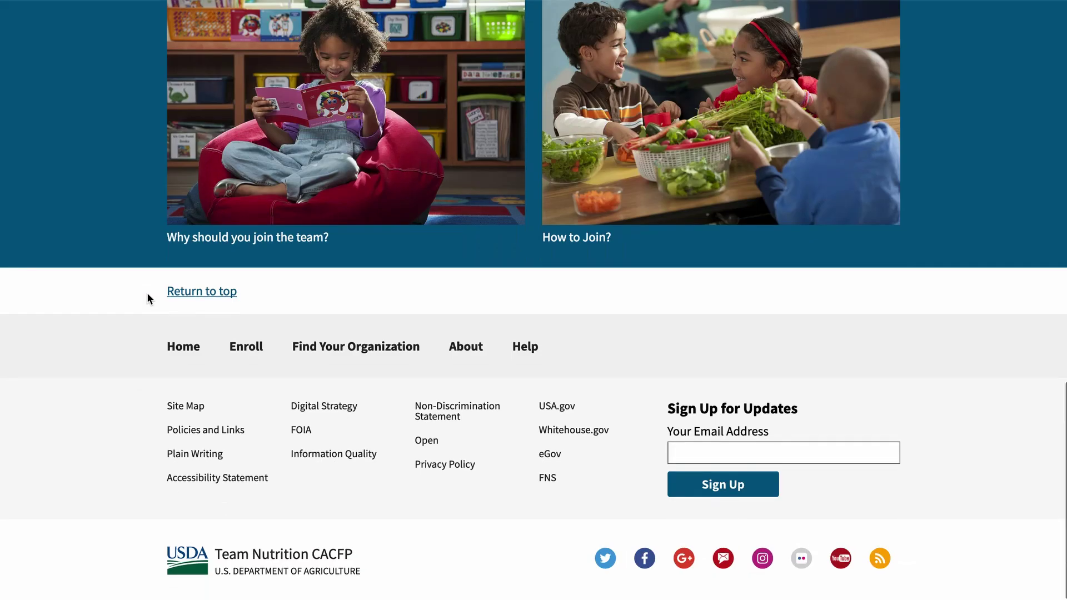
pyautogui.scroll(18, 148, 298)
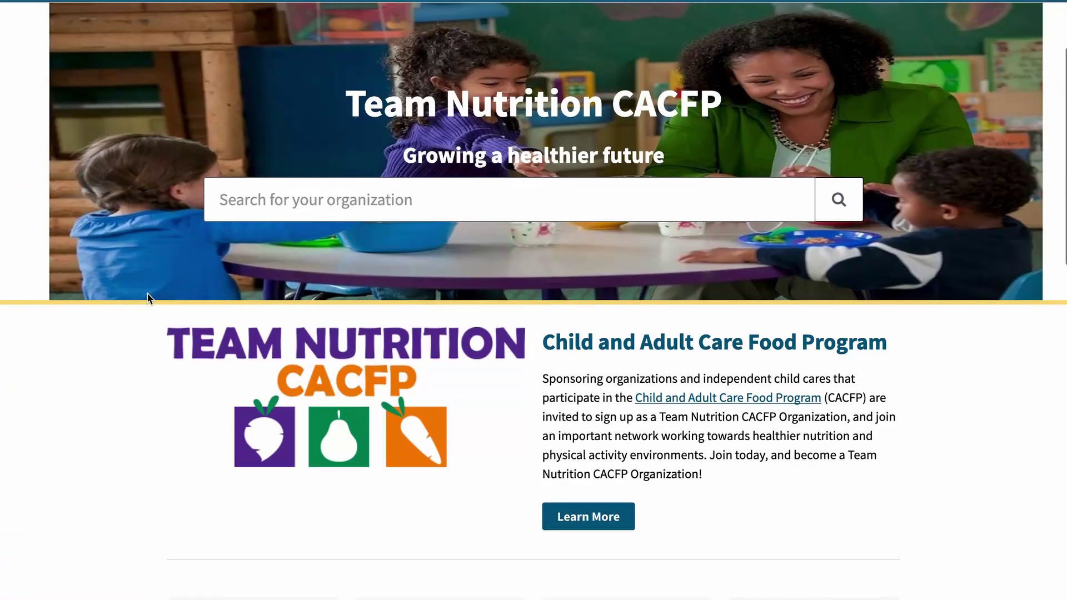
pyautogui.scroll(2, 148, 299)
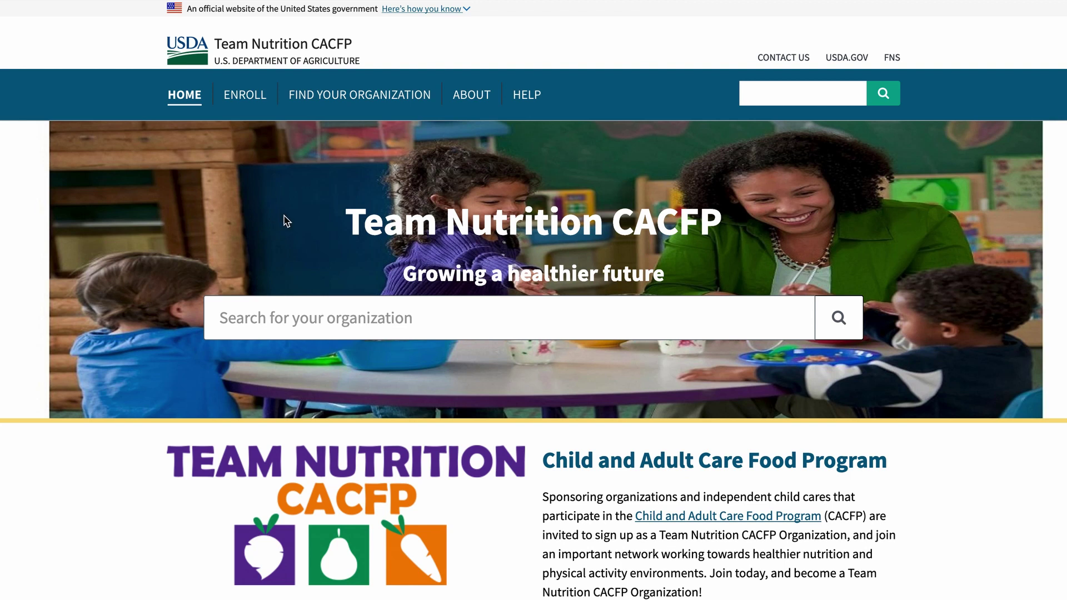
pyautogui.click(372, 99)
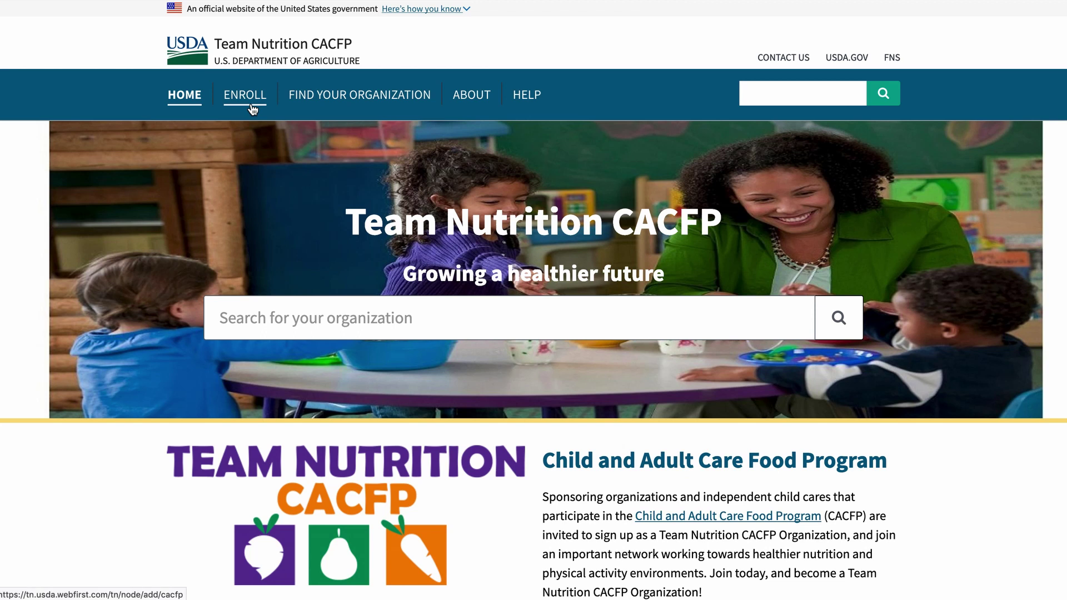
pyautogui.scroll(-8, 495, 281)
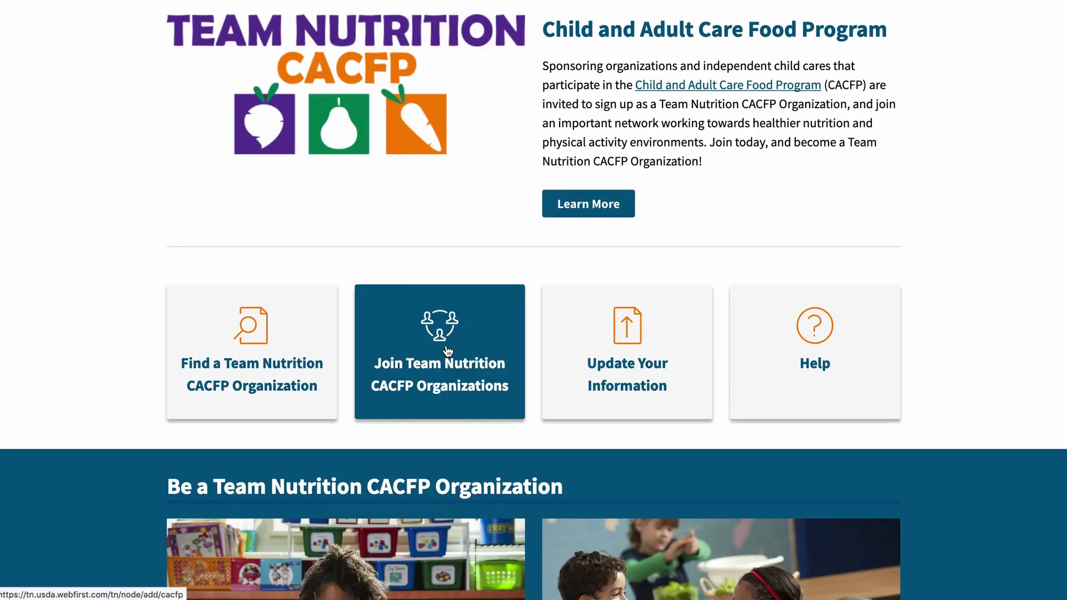
pyautogui.click(447, 351)
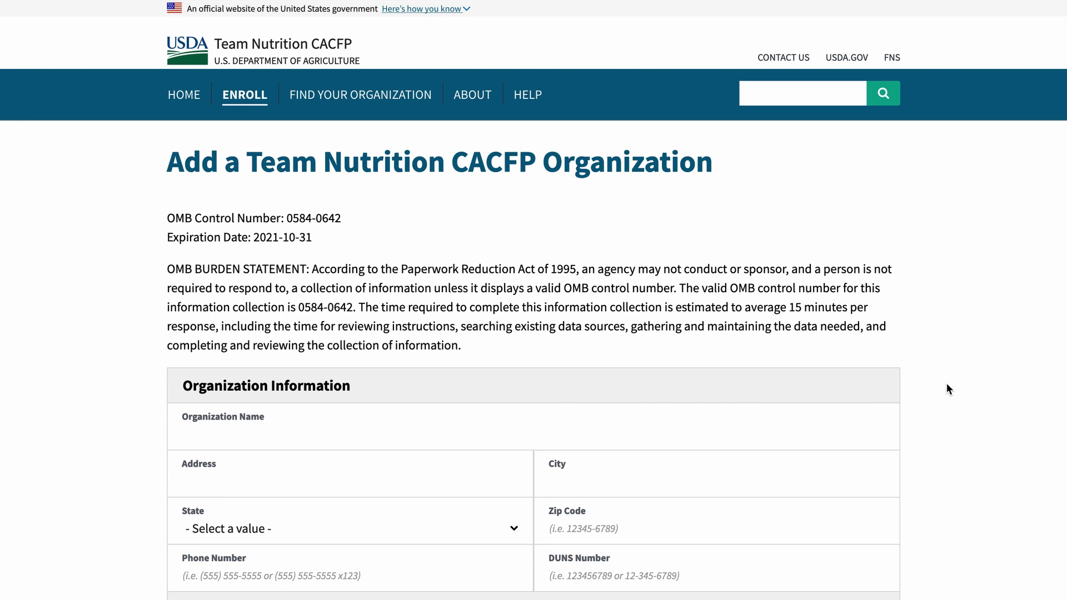
pyautogui.scroll(-5, 947, 386)
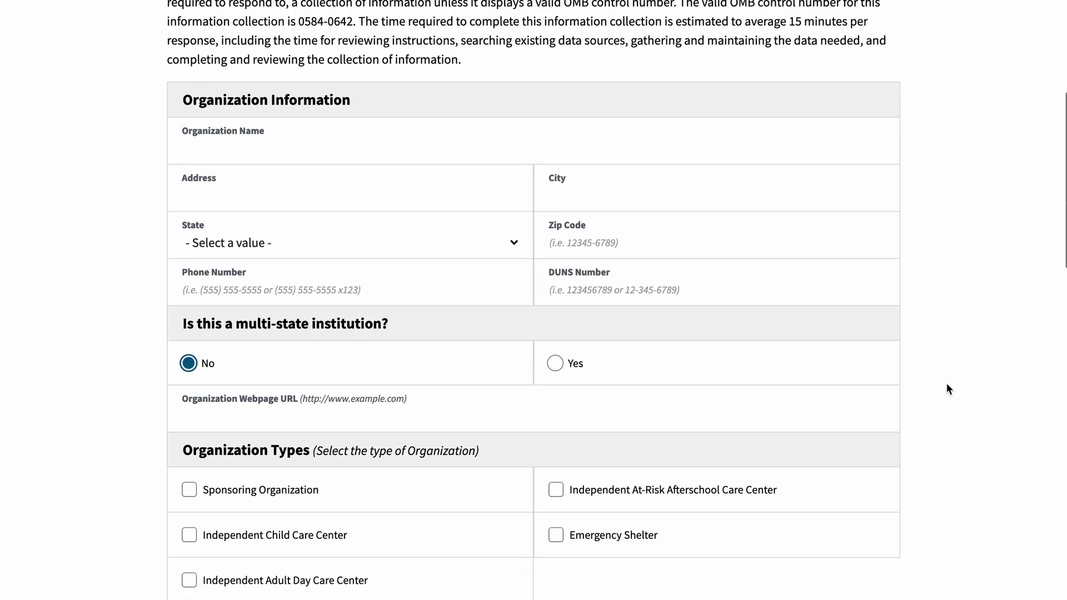
pyautogui.scroll(-4, 948, 385)
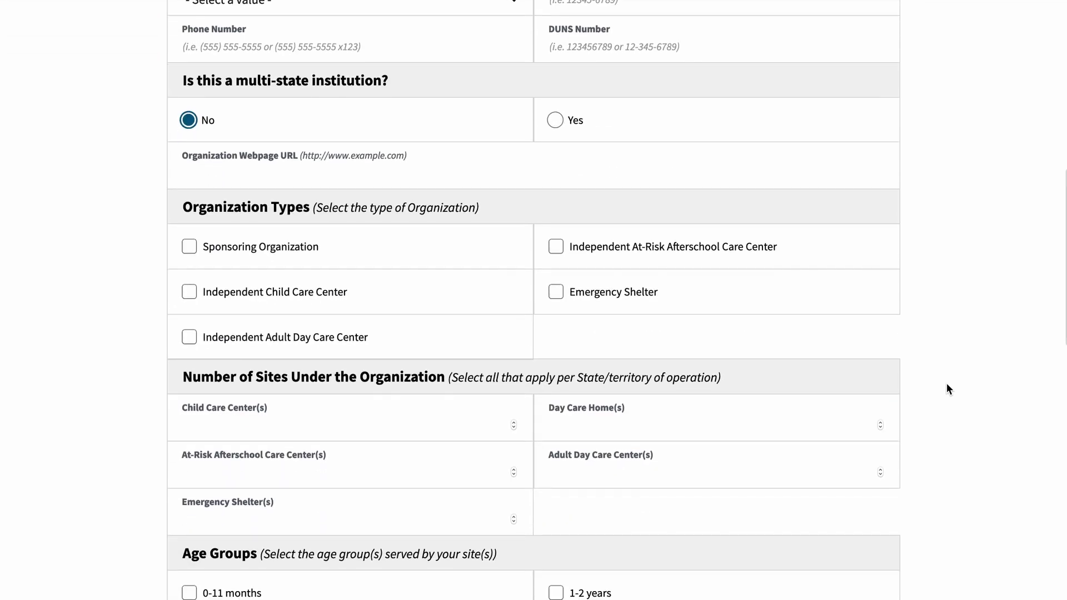
pyautogui.scroll(-3, 948, 388)
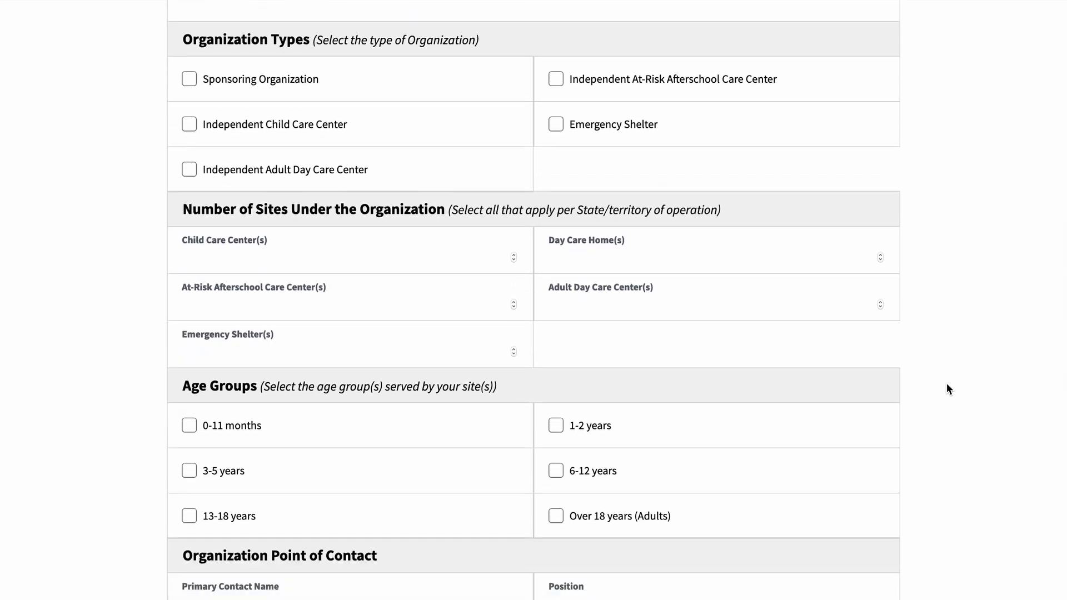
pyautogui.scroll(-5, 947, 384)
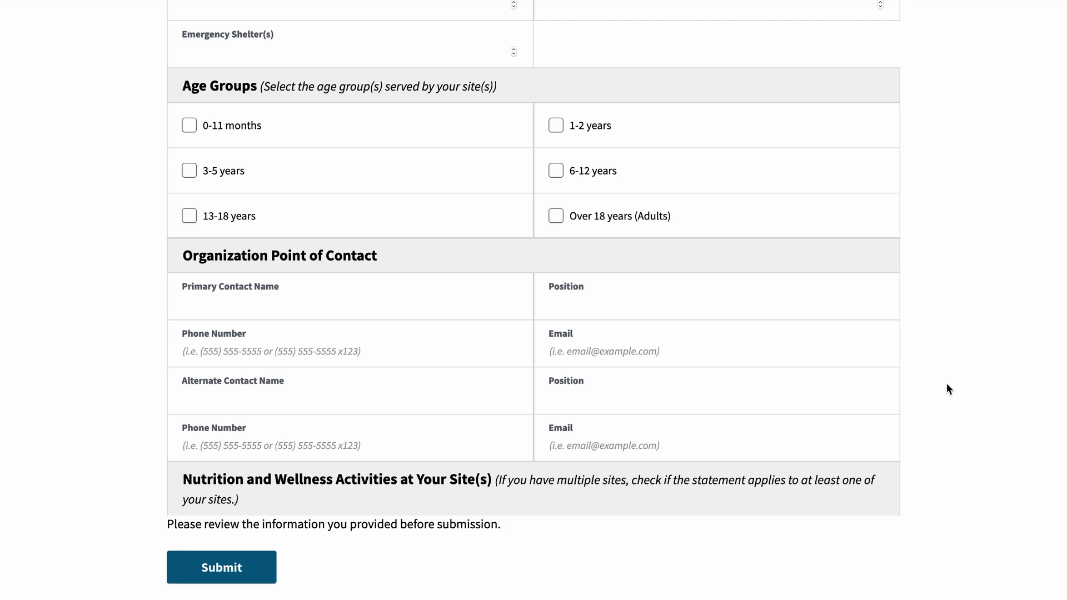
pyautogui.scroll(13, 947, 384)
pyautogui.scroll(5, 948, 389)
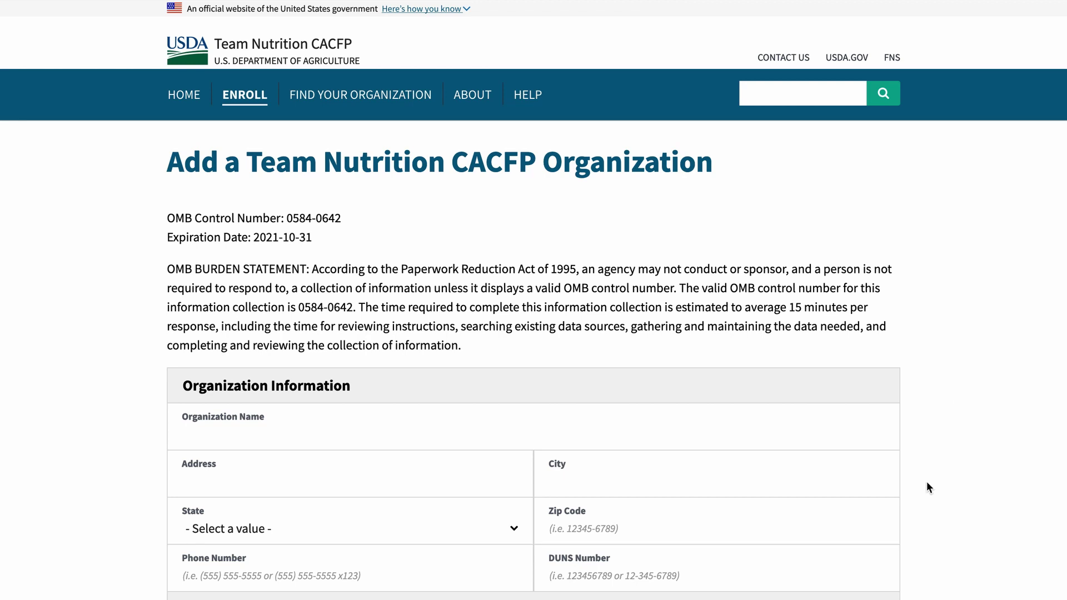
# Step: Enter organization name 'New Organization', its street address and city, with District of Columbia as state
pyautogui.scroll(-4, 926, 482)
pyautogui.press('Tab')
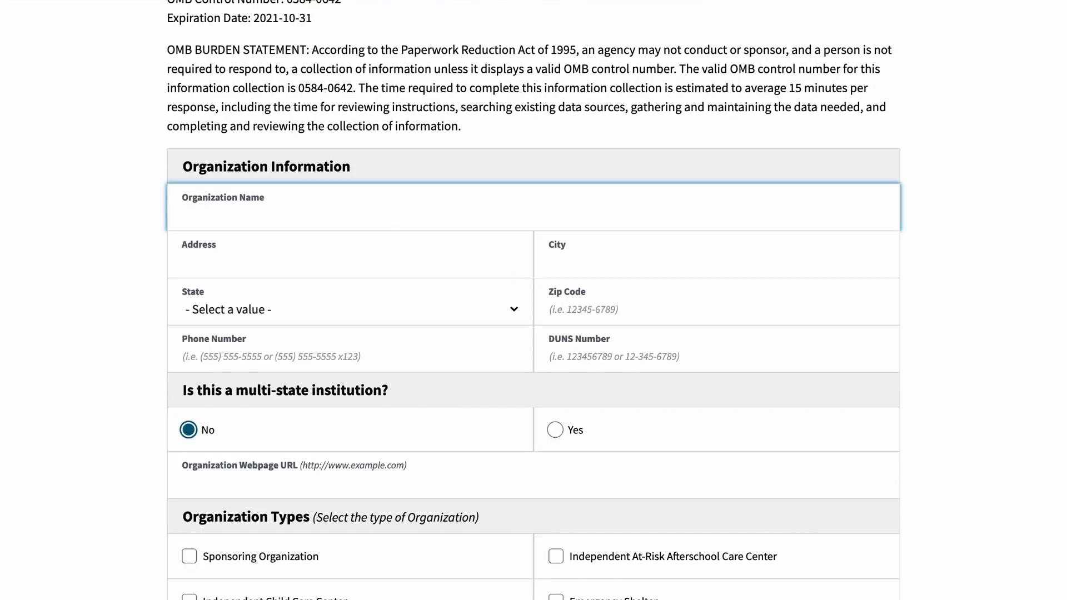
pyautogui.write('New Organization')
pyautogui.press('Tab')
pyautogui.write('2000 First Street')
pyautogui.press('Tab')
pyautogui.write('Somewhere')
pyautogui.press('Tab')
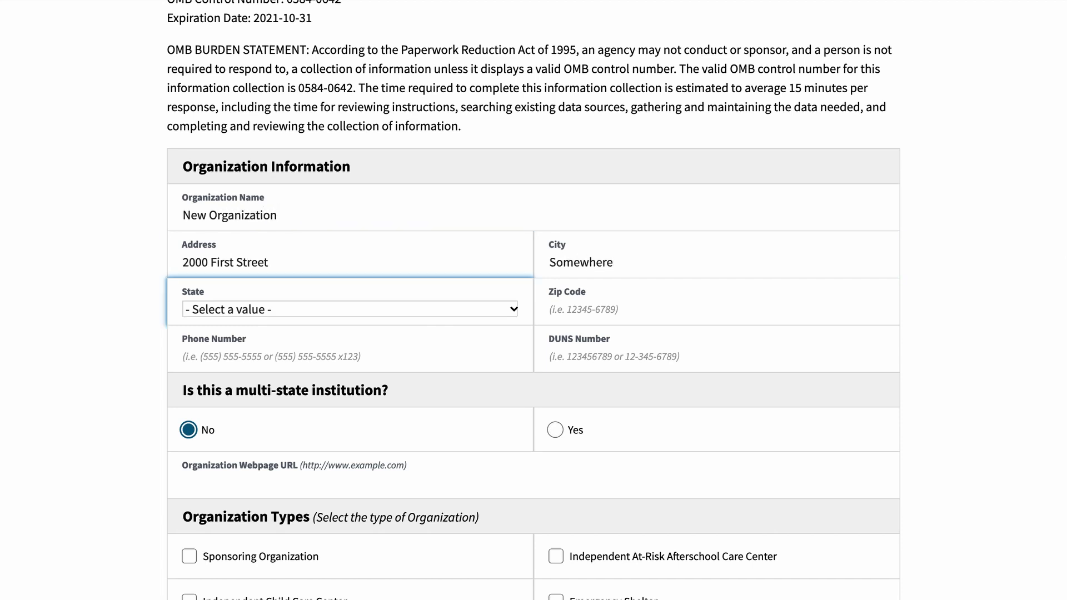
pyautogui.click(455, 315)
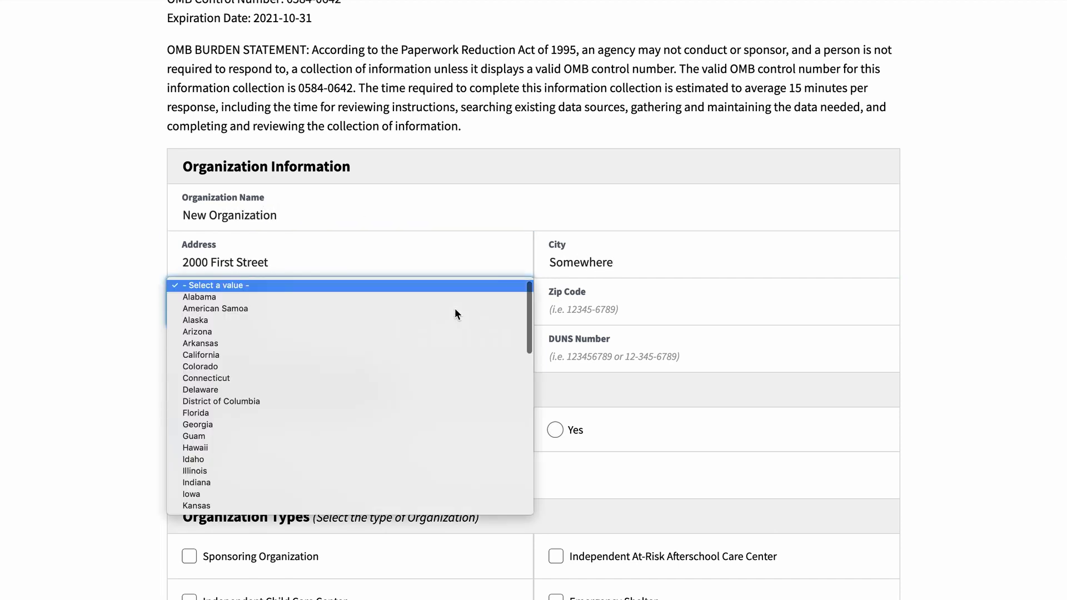
pyautogui.click(354, 400)
# Step: Fill in the organization's zip code, phone number and DUNS number
pyautogui.press('Tab')
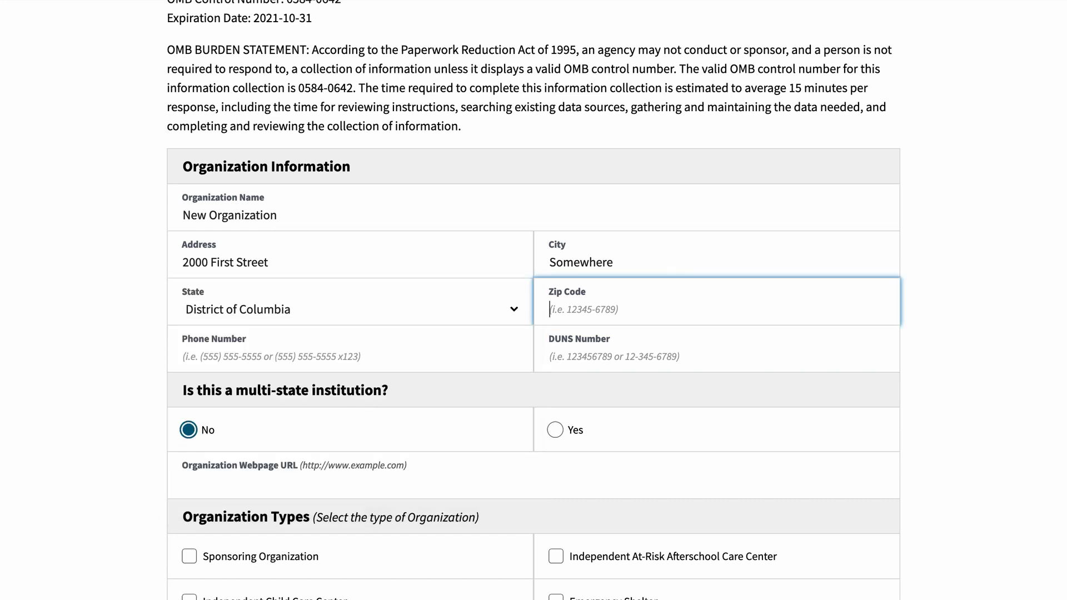
pyautogui.write('20008')
pyautogui.press('Tab')
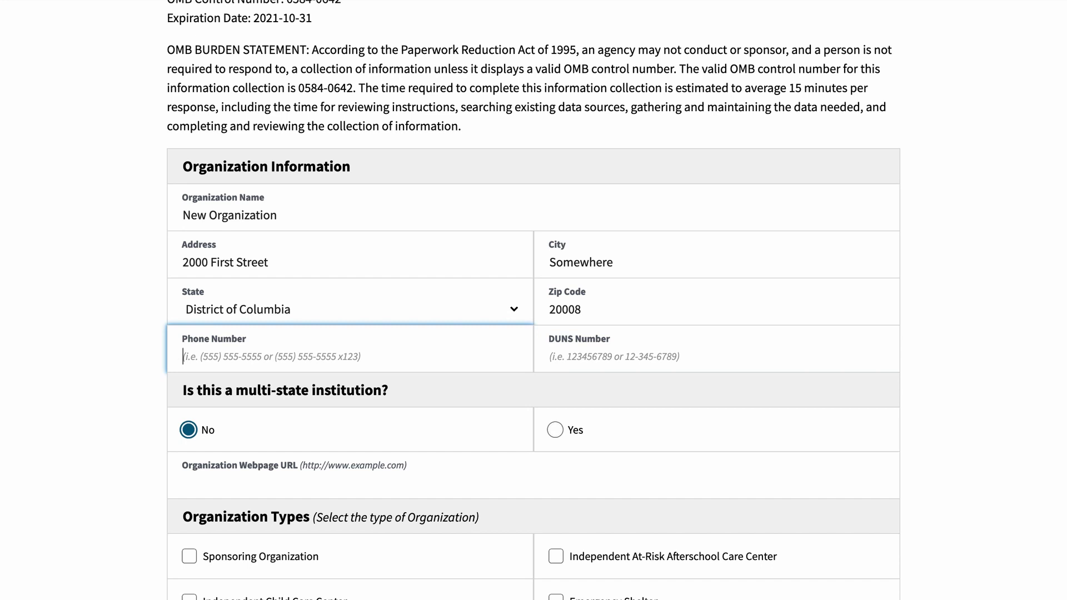
pyautogui.write('(555) 666')
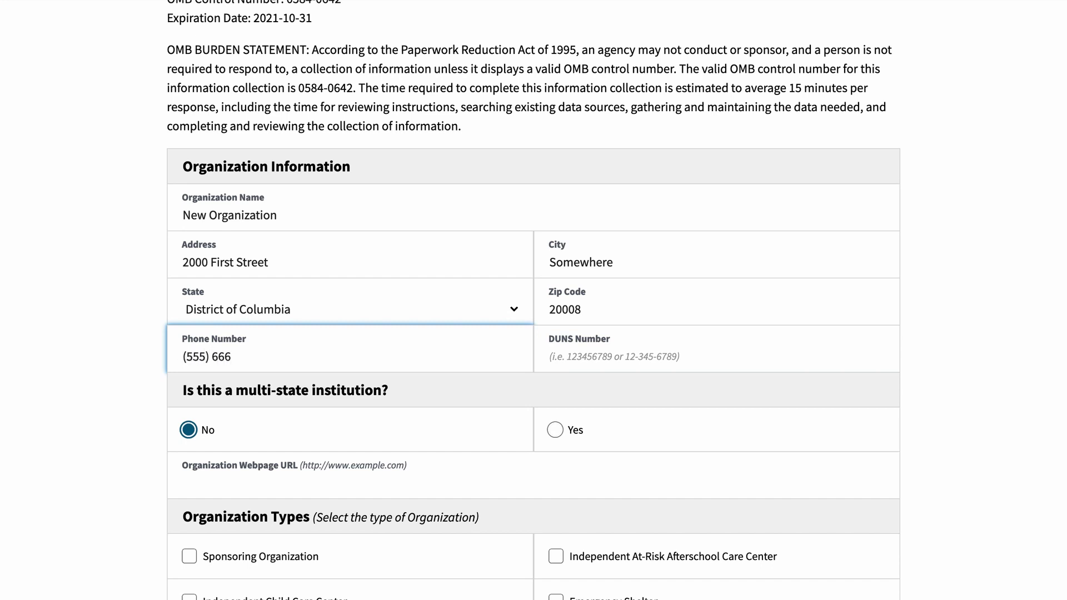
pyautogui.write('-7777')
pyautogui.press('Tab')
pyautogui.write('123456789')
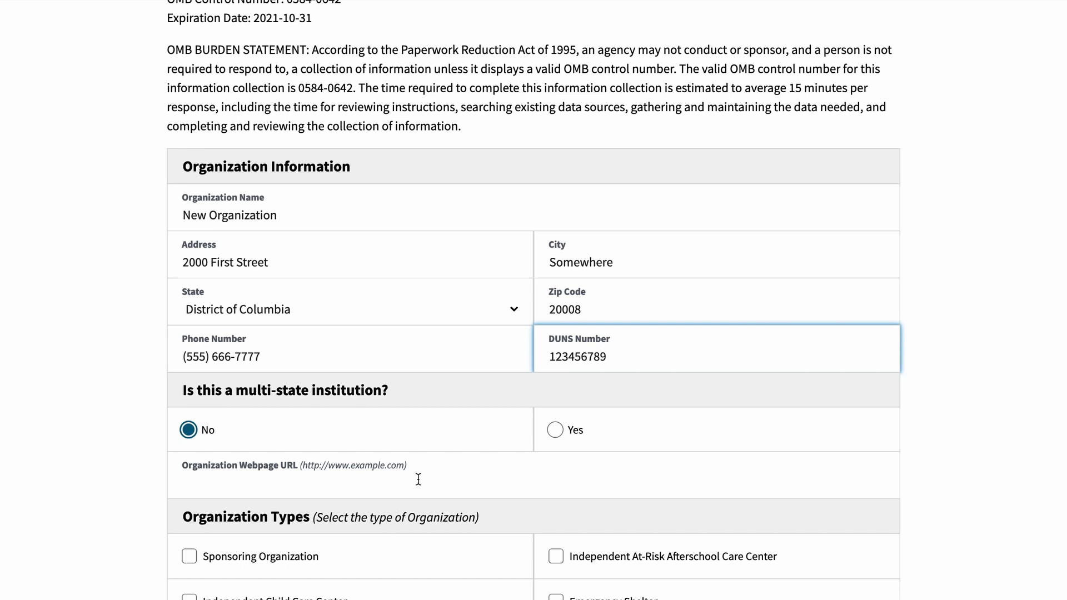
pyautogui.click(132, 435)
pyautogui.scroll(-4, 132, 434)
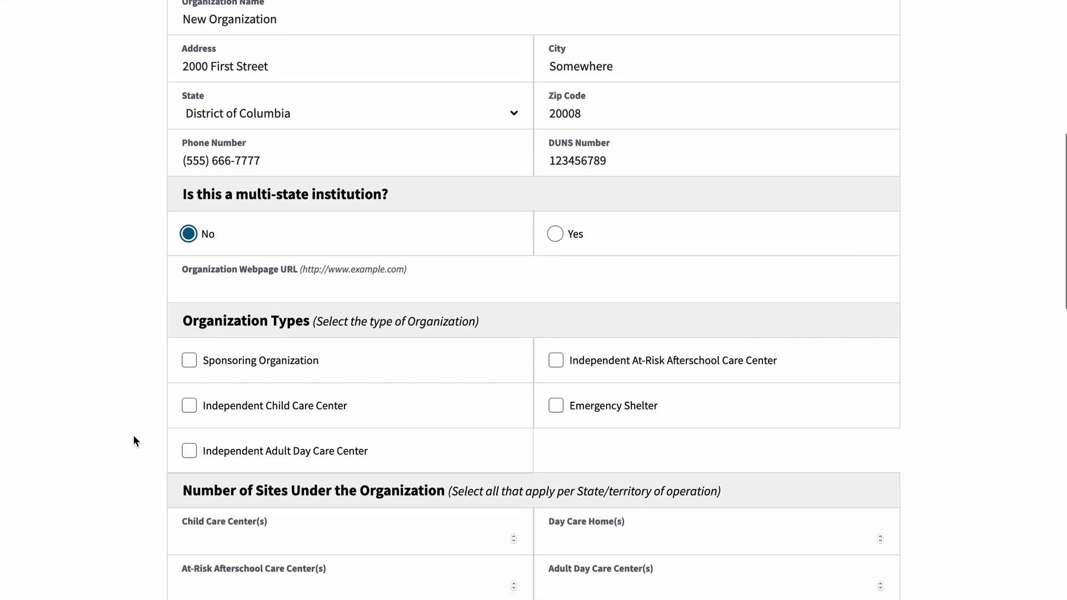
pyautogui.click(555, 233)
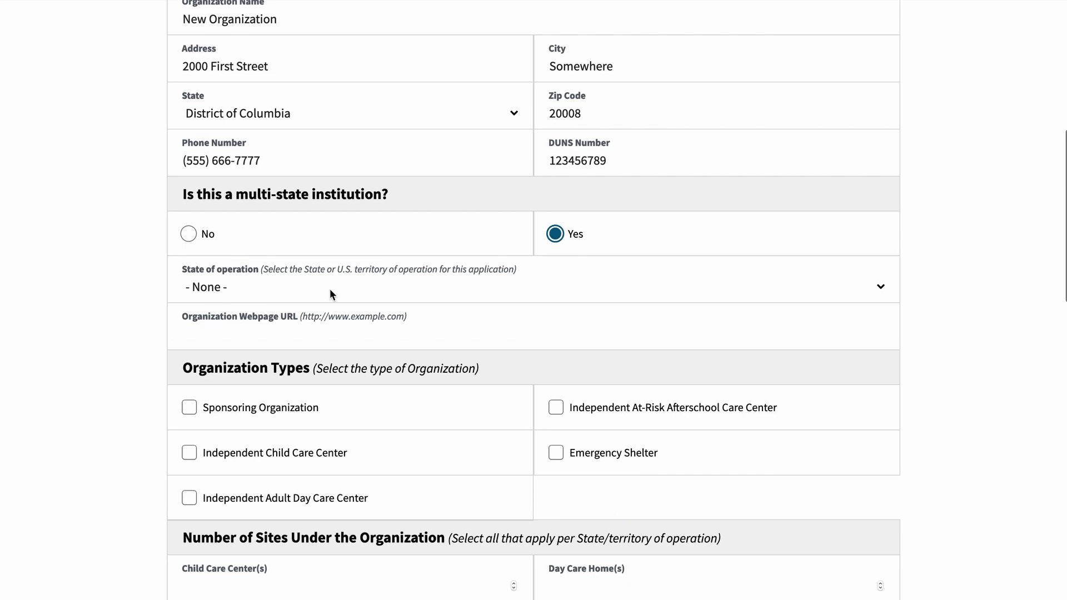
pyautogui.click(330, 290)
pyautogui.scroll(-3, 298, 356)
pyautogui.click(238, 401)
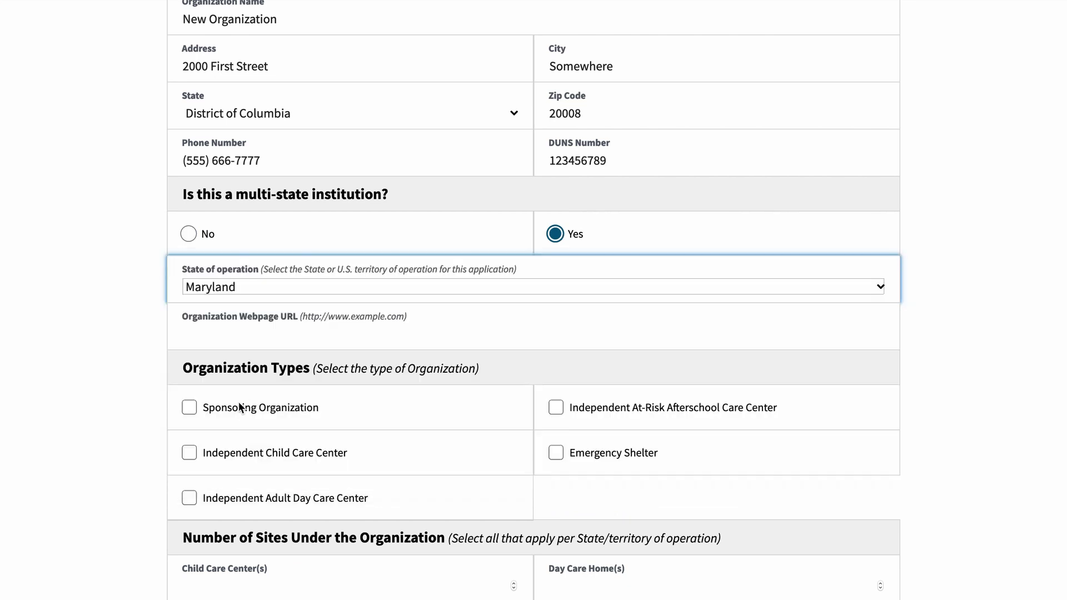
pyautogui.click(264, 334)
pyautogui.write('http')
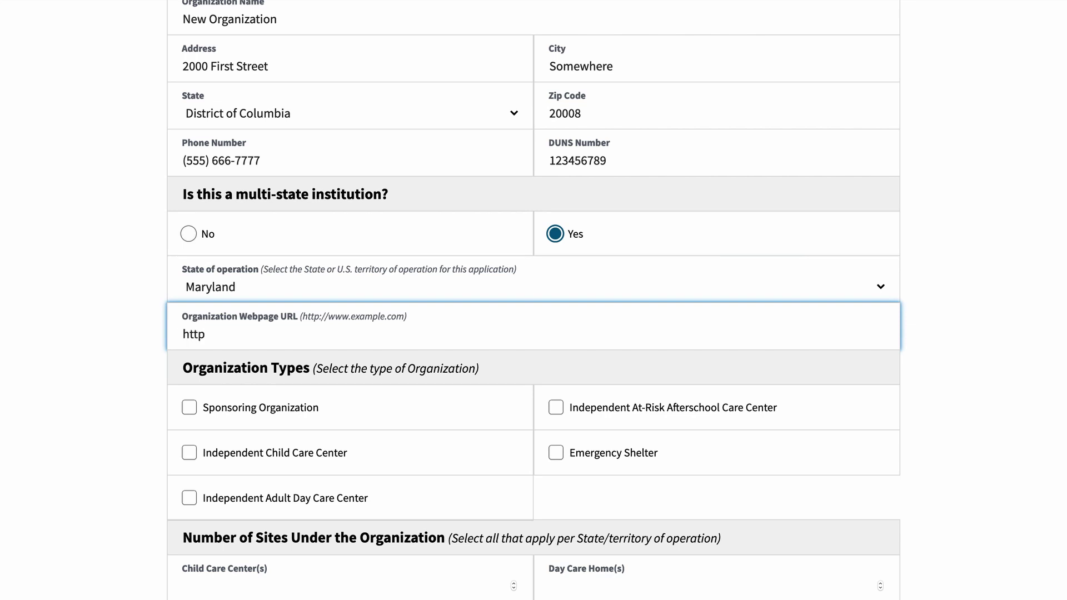
pyautogui.write('://neworganization.com')
pyautogui.click(63, 405)
pyautogui.scroll(-5, 63, 406)
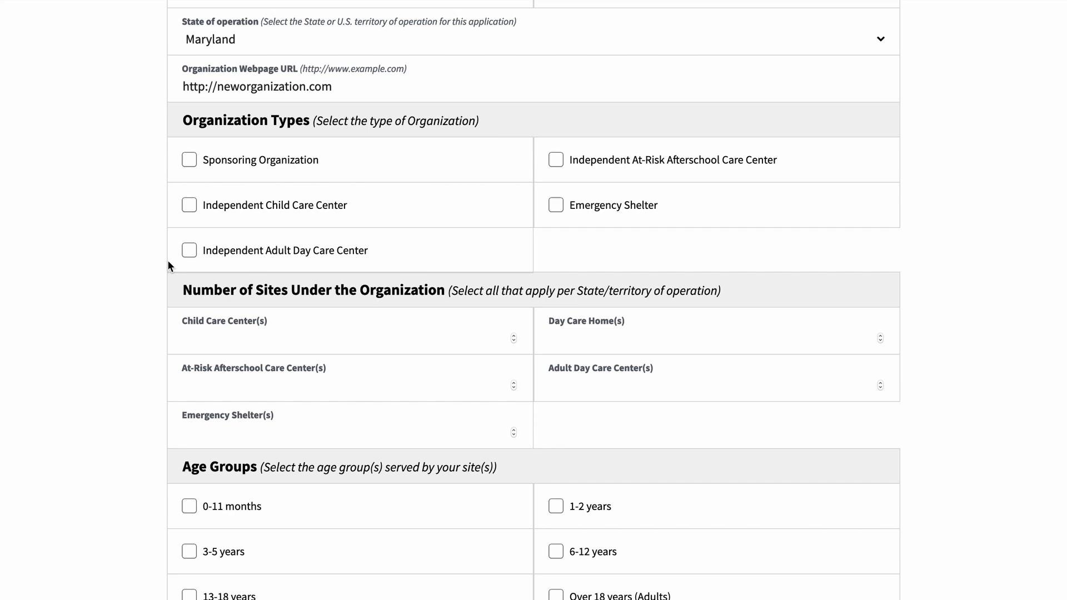
# Step: Check Independent Child Care Center, enter 1 child care center, and select ages 0-11 months and 1-2 years
pyautogui.click(221, 206)
pyautogui.scroll(-2, 231, 336)
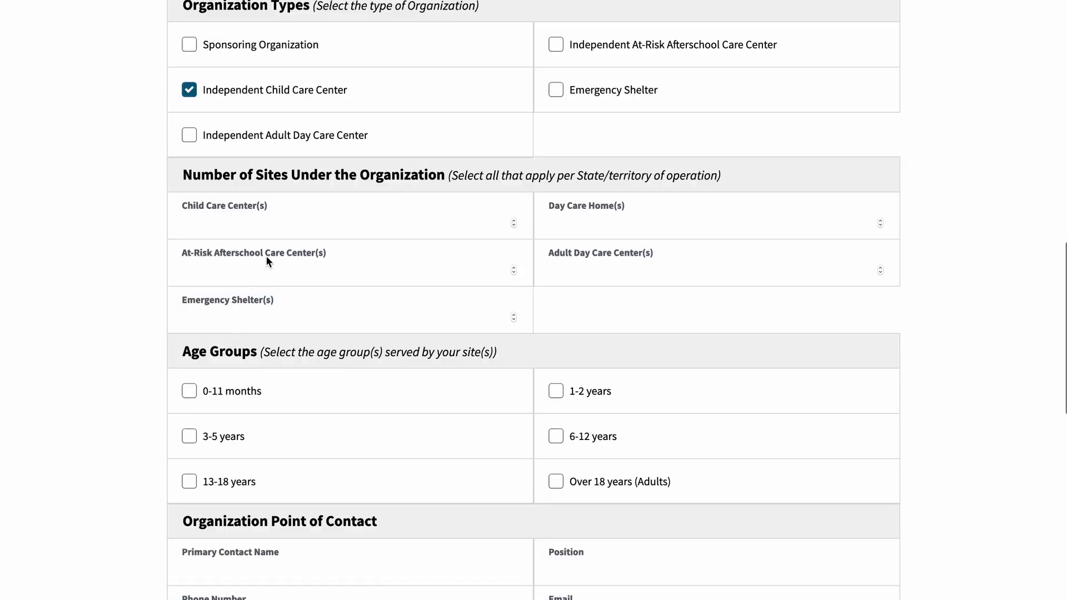
pyautogui.click(290, 224)
pyautogui.write('1')
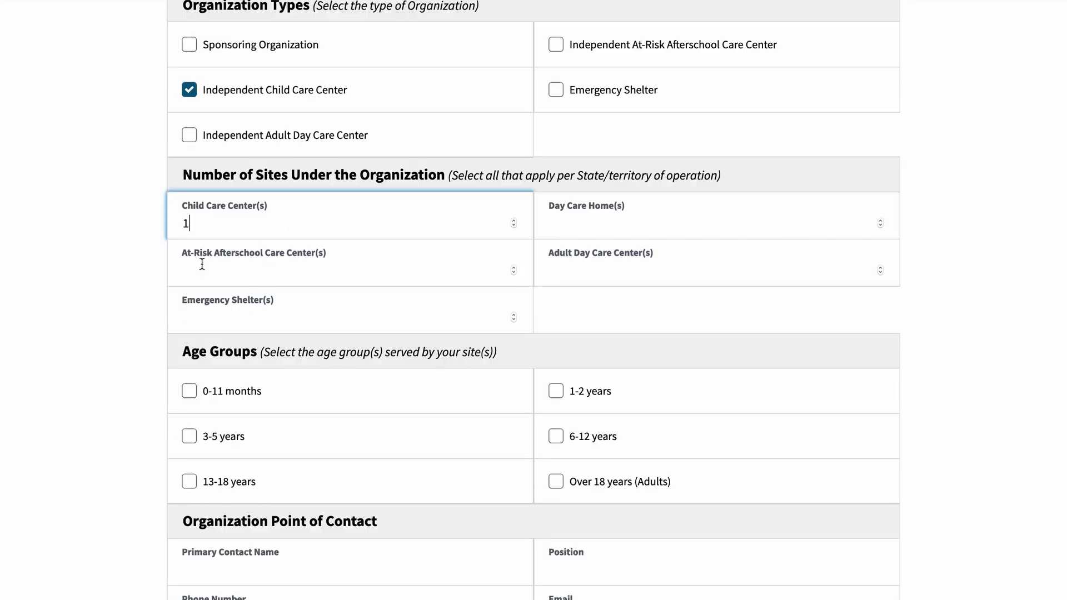
pyautogui.click(129, 301)
pyautogui.scroll(-2, 129, 301)
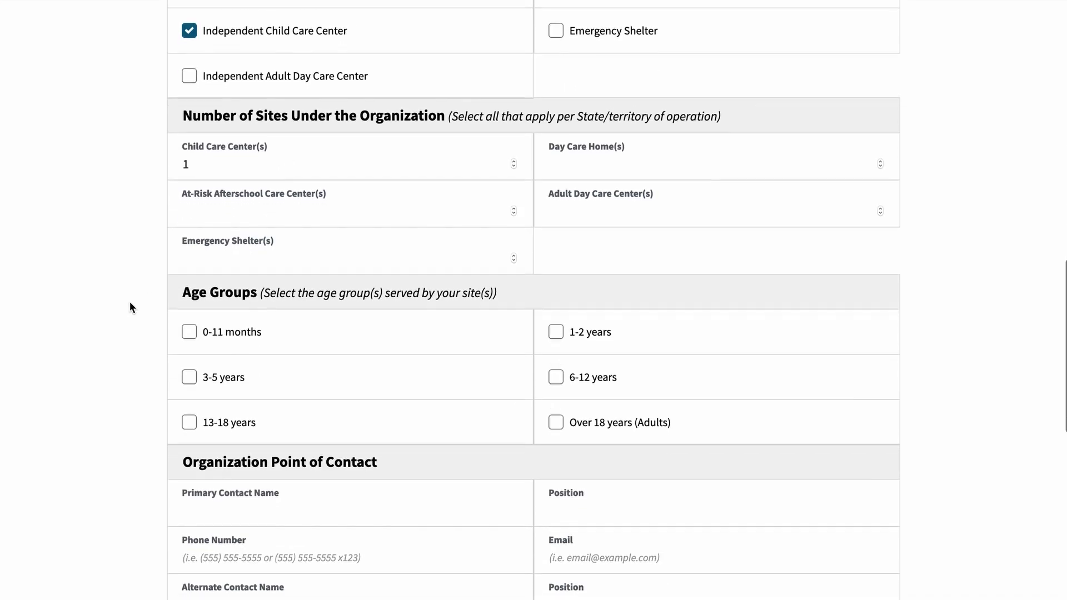
pyautogui.click(225, 263)
pyautogui.click(593, 265)
pyautogui.scroll(-5, 970, 321)
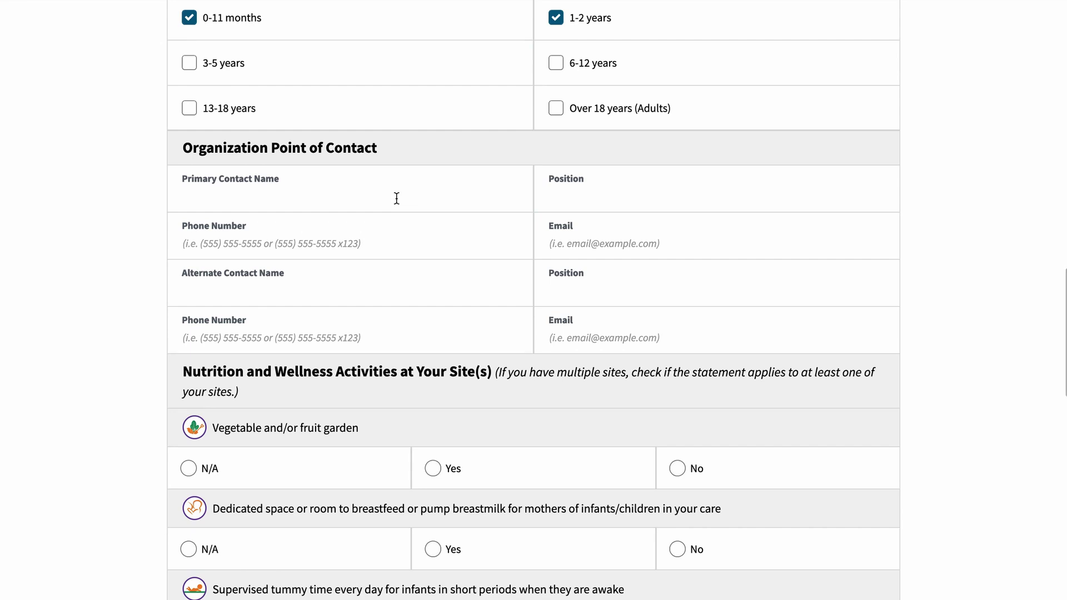
# Step: Enter the primary contact's name, position Director, phone number and e-mail address
pyautogui.click(397, 199)
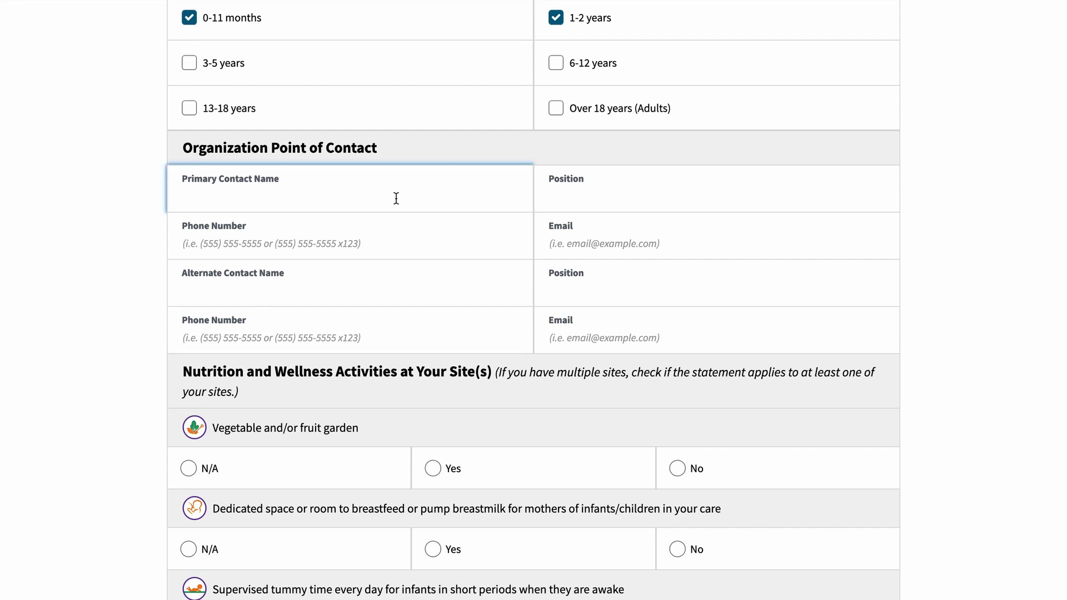
pyautogui.press('Tab')
pyautogui.press('Tab')
pyautogui.press('Tab')
# Step: Enter the alternate contact's name, position Counselor, phone number and e-mail address
pyautogui.press('Tab')
pyautogui.press('Tab')
pyautogui.press('Tab')
pyautogui.press('Tab')
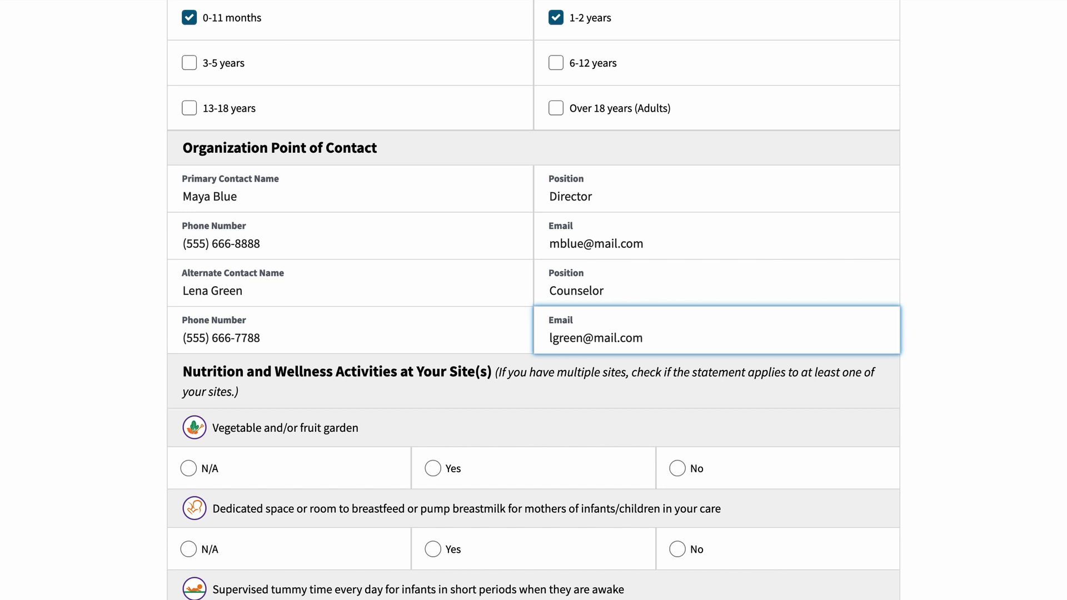
pyautogui.click(945, 381)
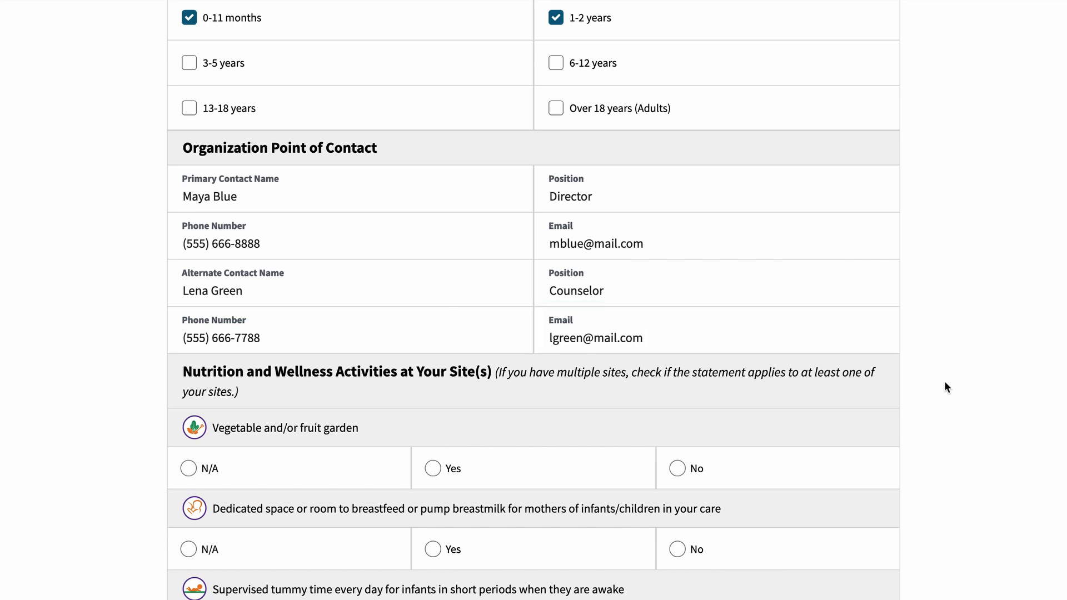
# Step: Answer Yes for breastfeeding space and in-house training materials, and N/A for catered vended meals
pyautogui.scroll(-6, 945, 381)
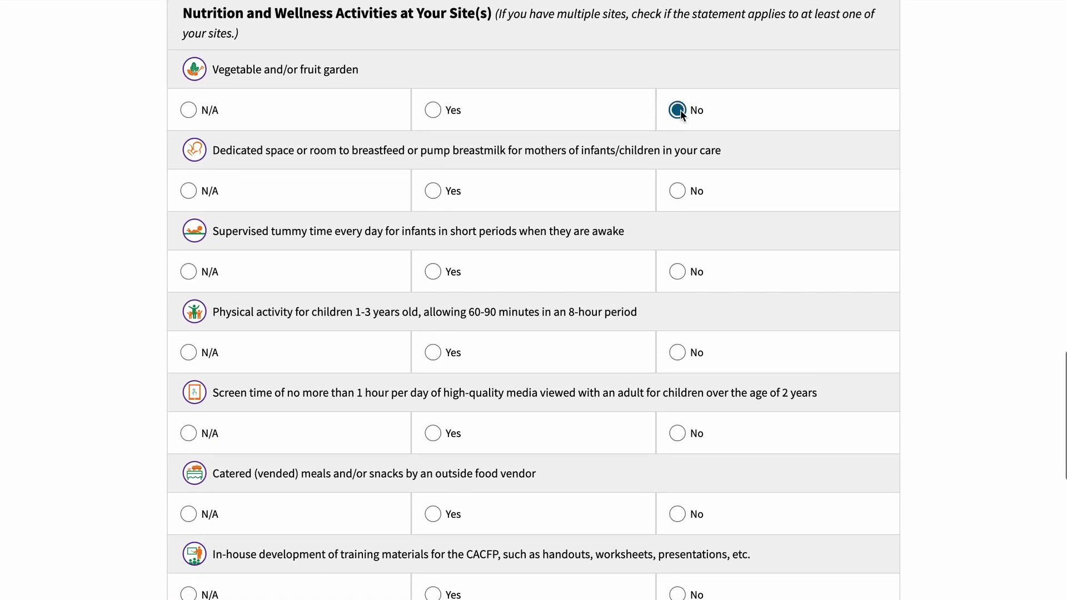
pyautogui.click(442, 191)
pyautogui.click(209, 516)
pyautogui.scroll(-3, 412, 483)
pyautogui.click(435, 475)
pyautogui.scroll(-5, 443, 561)
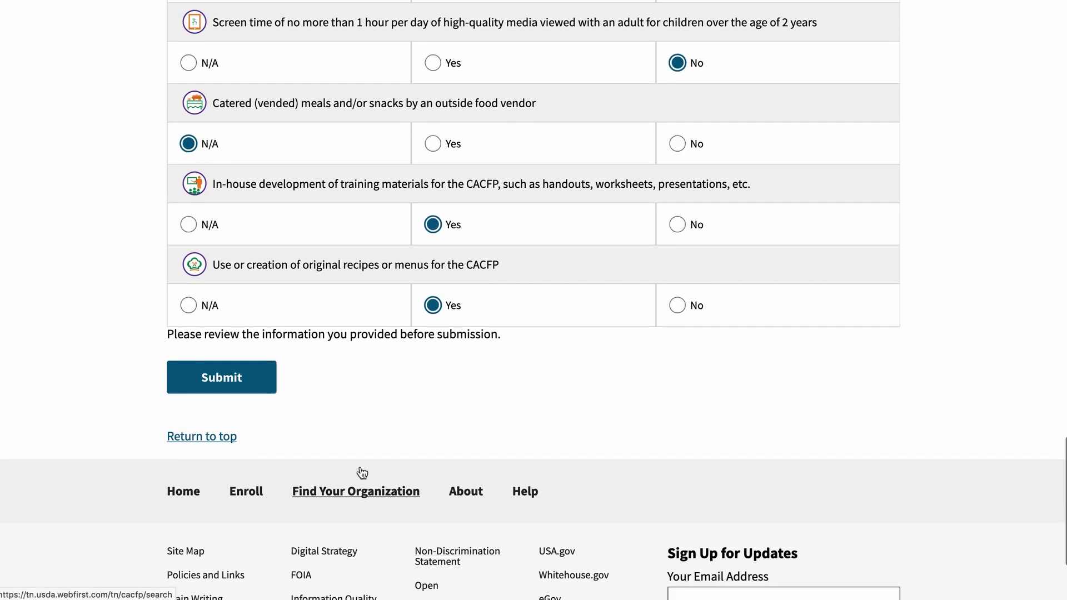
# Step: Submit the completed New Organization form to reach the thank-you confirmation page
pyautogui.click(237, 383)
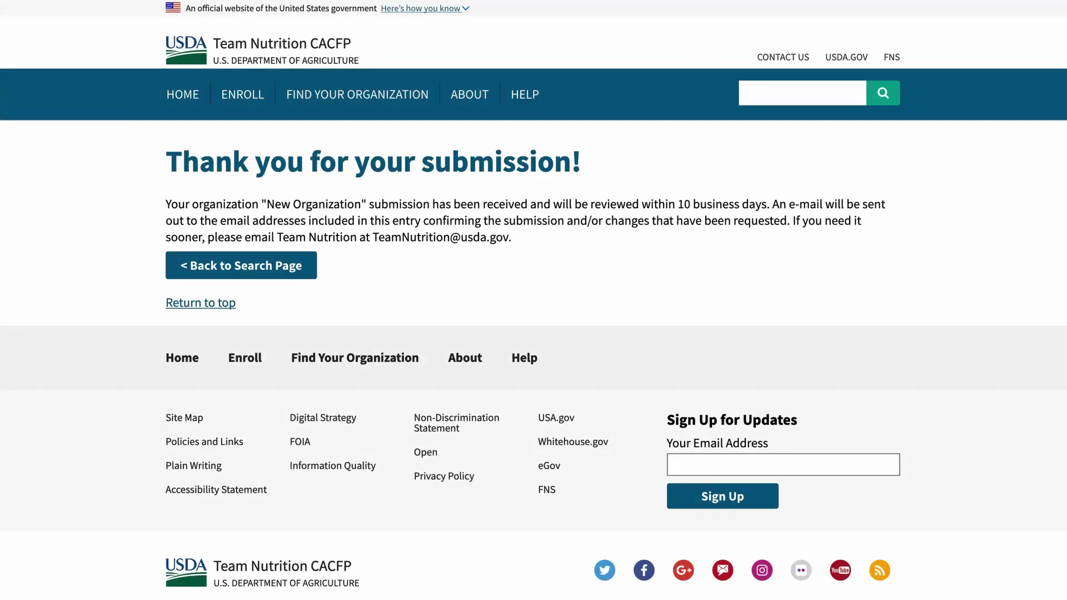